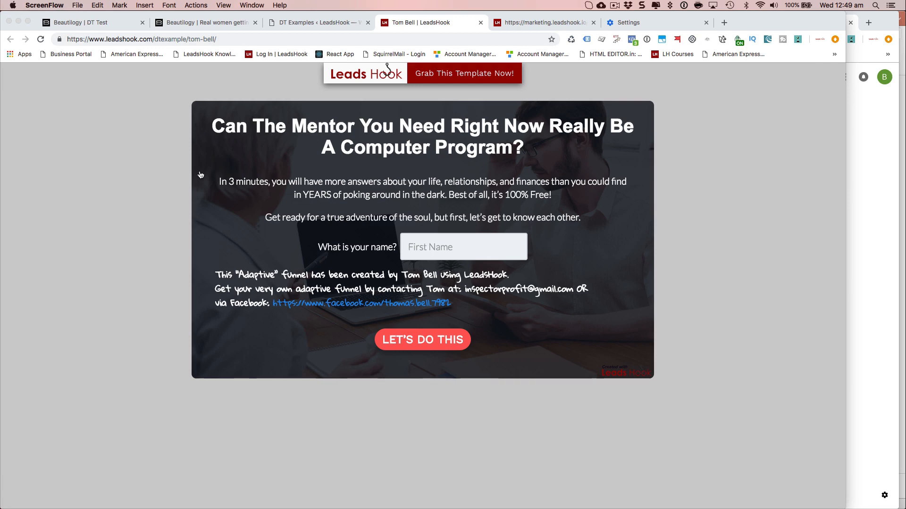
View the quiz creator's Facebook profile in Firefox and switch back to the quiz in Chrome.
key("super+Tab")
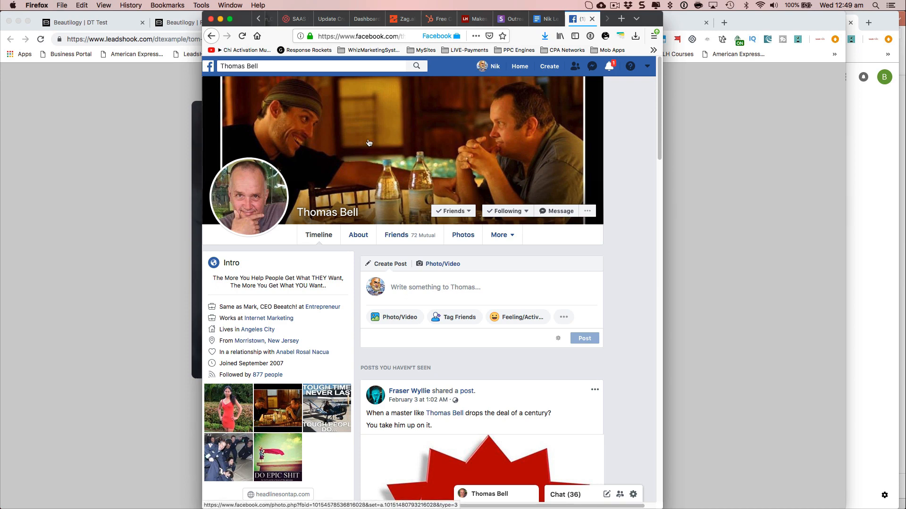
left_click(162, 174)
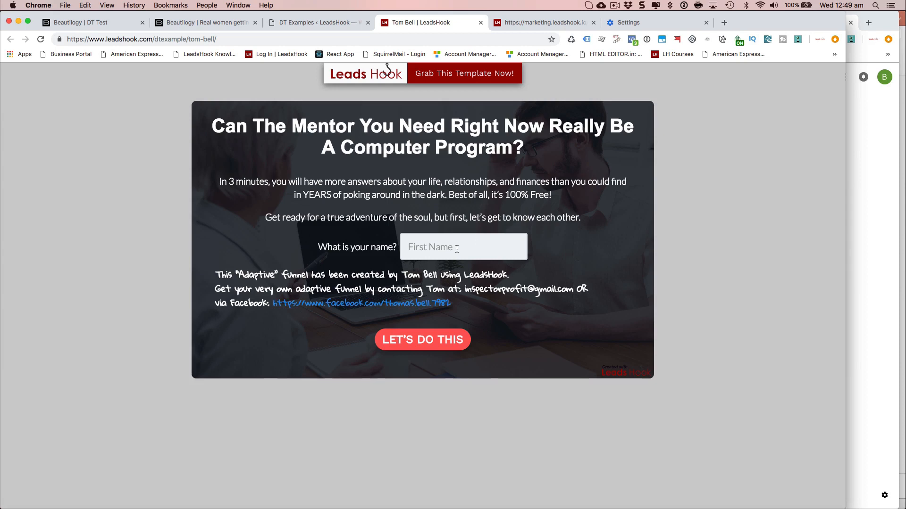
Start the quiz with a first name and choose Man, Sometimes happy, the adventure-filled life, Engineer / Builder, and being OK with less than 100% perfect.
left_click(423, 340)
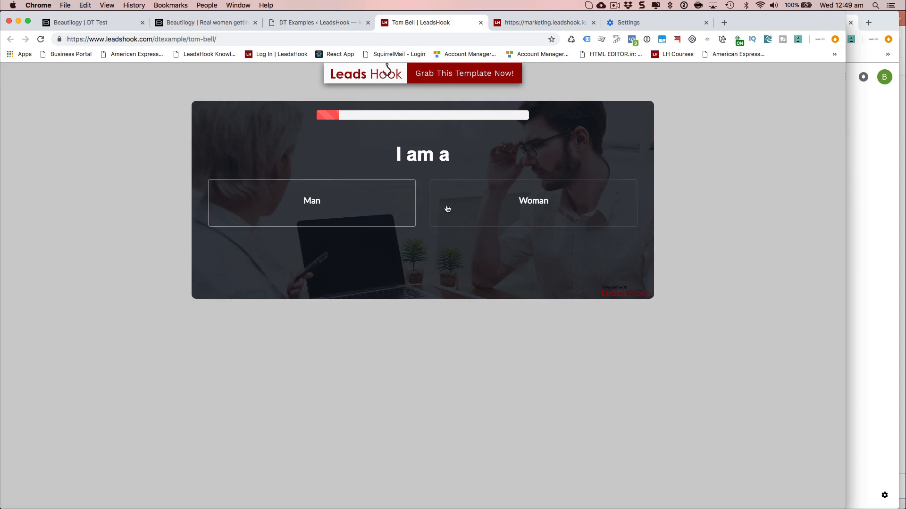
left_click(379, 208)
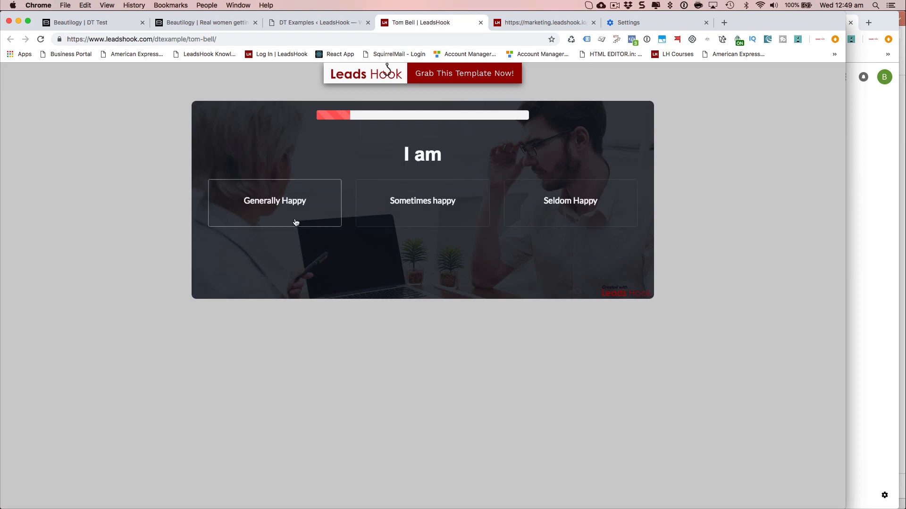
left_click(384, 220)
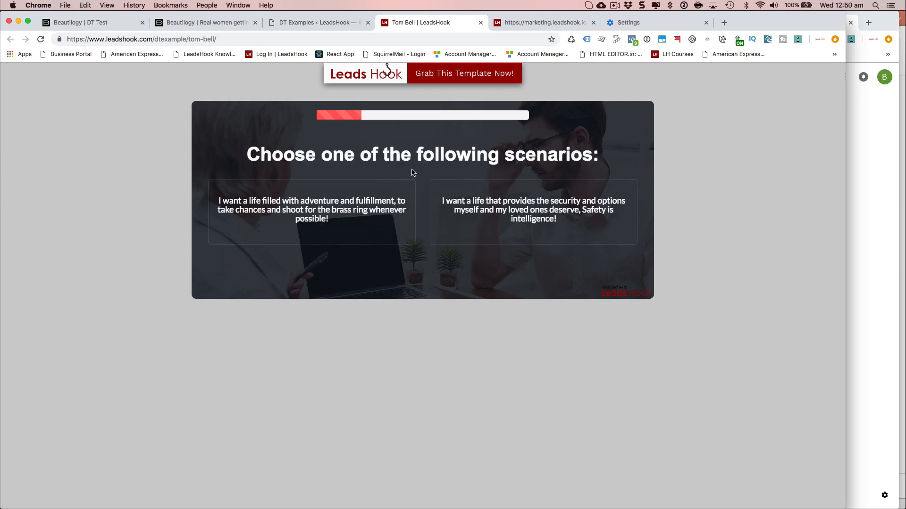
left_click(390, 209)
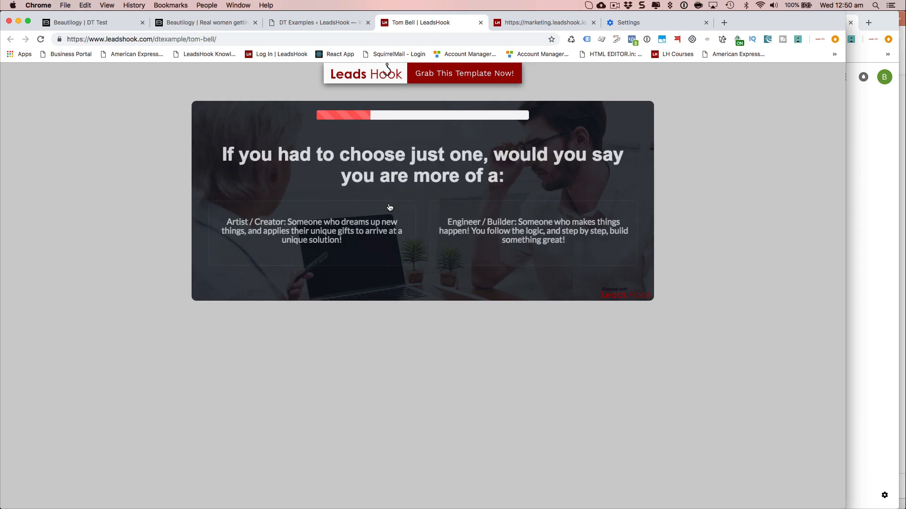
left_click(471, 216)
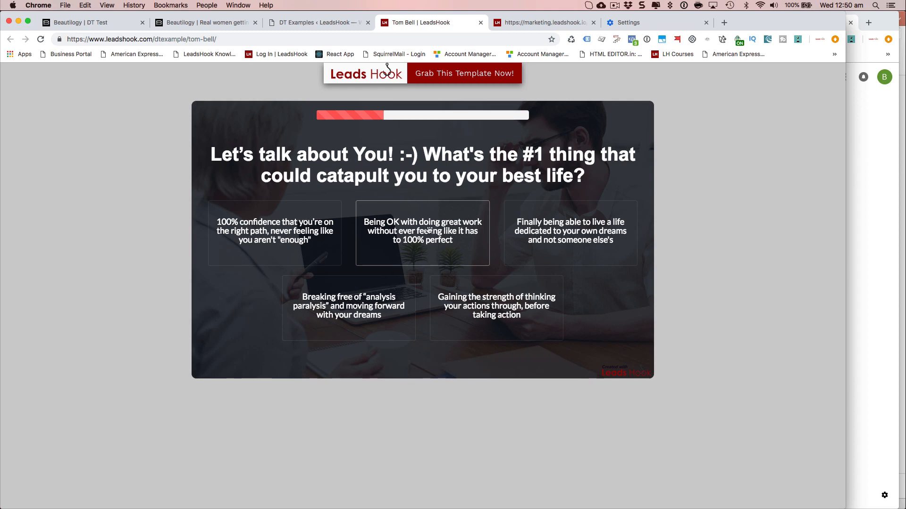
left_click(428, 242)
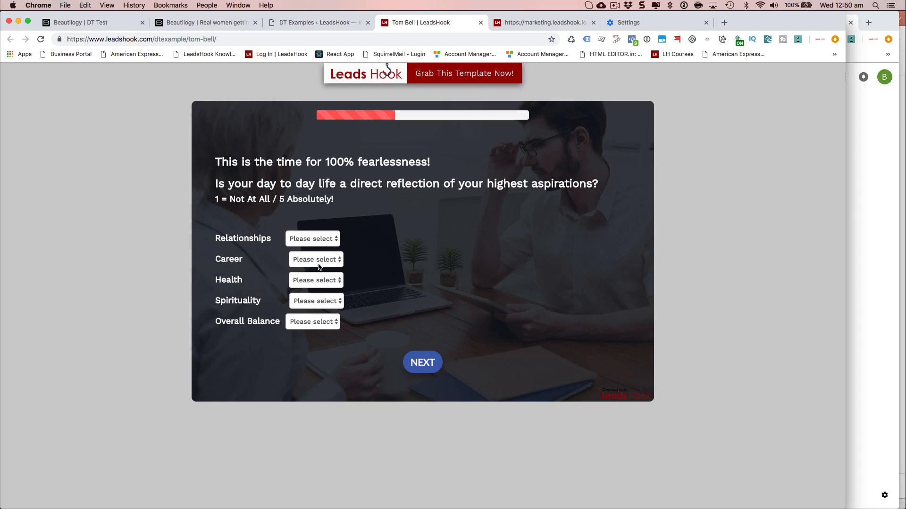
Rate Relationships 2, Career 2, Health 4, Spirituality 2 and Overall Balance 3, and continue to the following question.
left_click(319, 238)
left_click(311, 256)
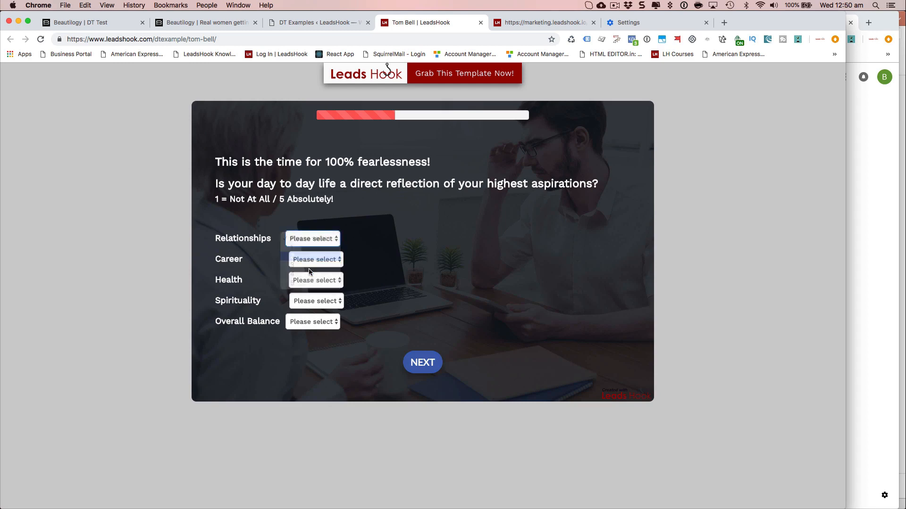
left_click(311, 260)
left_click(308, 277)
left_click(310, 283)
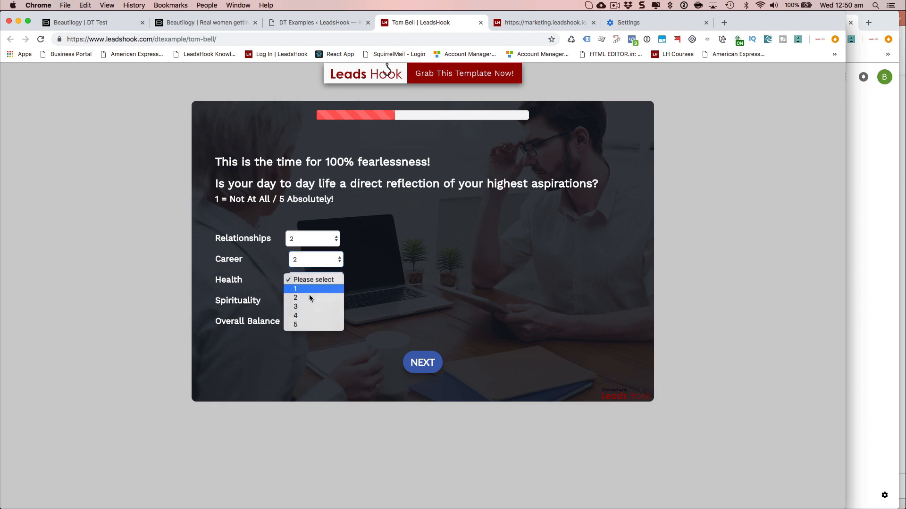
left_click(309, 313)
left_click(310, 302)
left_click(310, 320)
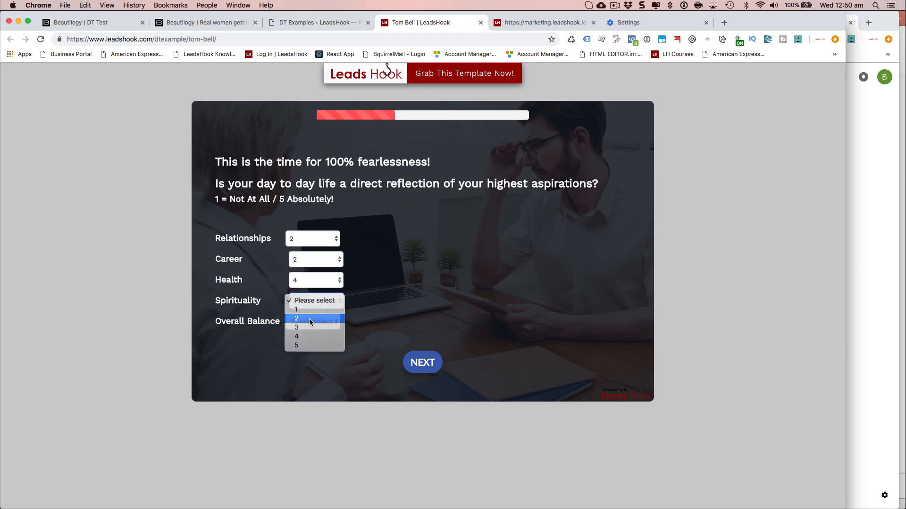
left_click(311, 321)
left_click(306, 350)
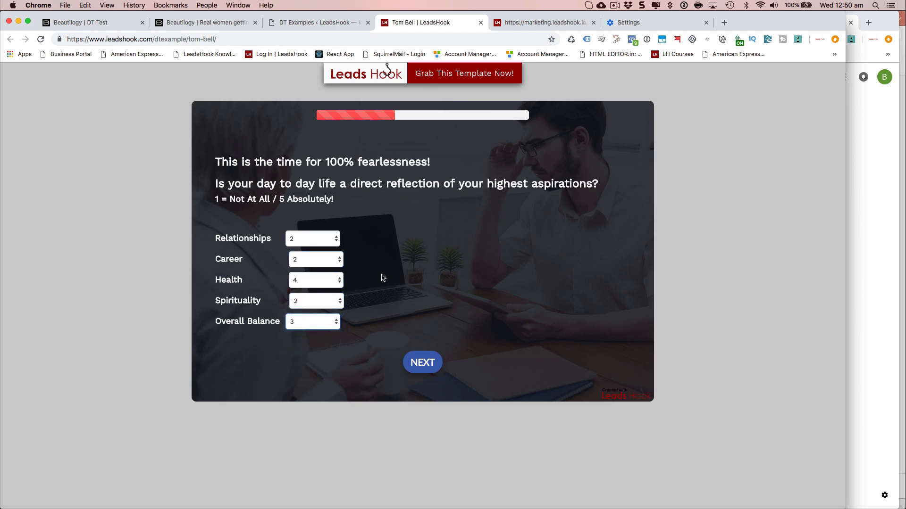
left_click(426, 364)
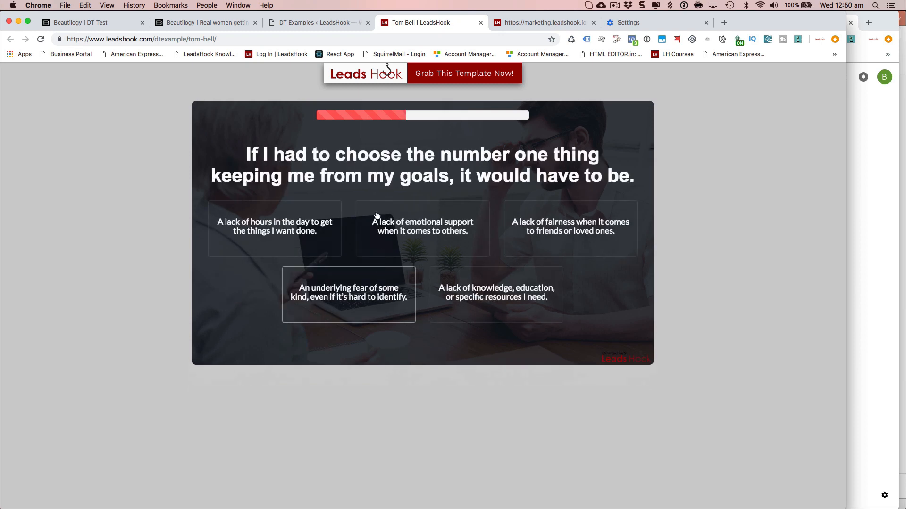
Answer with lack of emotional support, society respecting its heritage, Risk Tolerance 2, and helping children grow up healthy and strong.
left_click(451, 232)
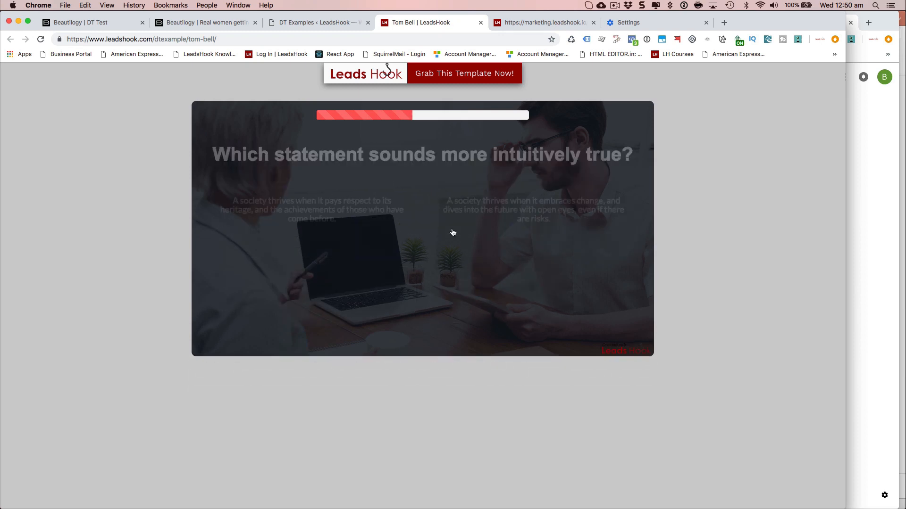
left_click(375, 216)
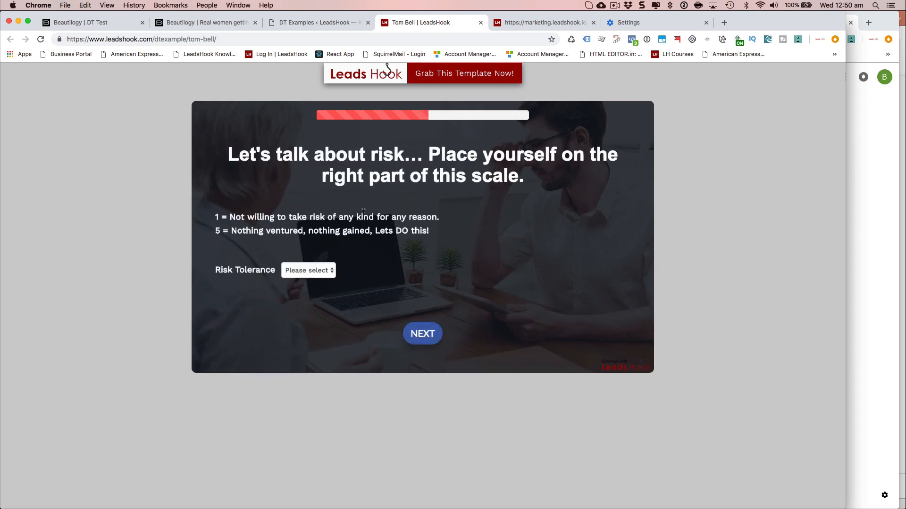
left_click(313, 272)
left_click(304, 288)
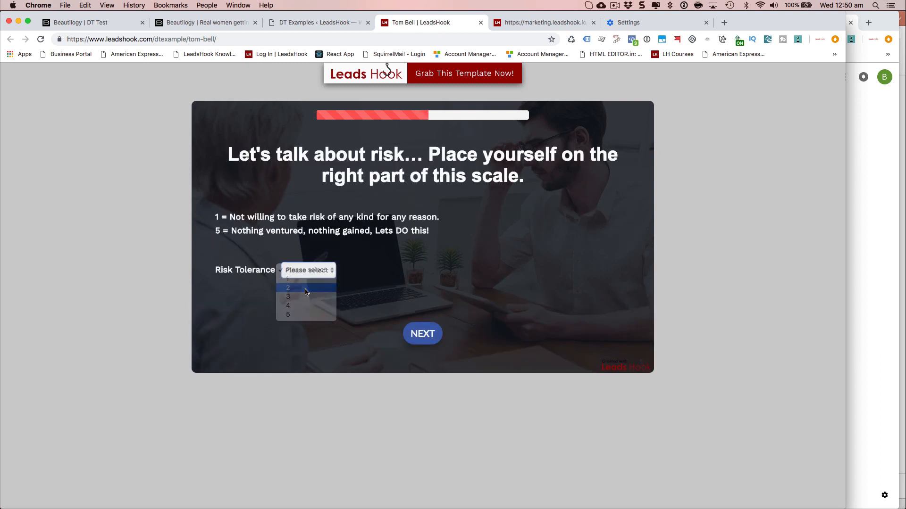
left_click(434, 344)
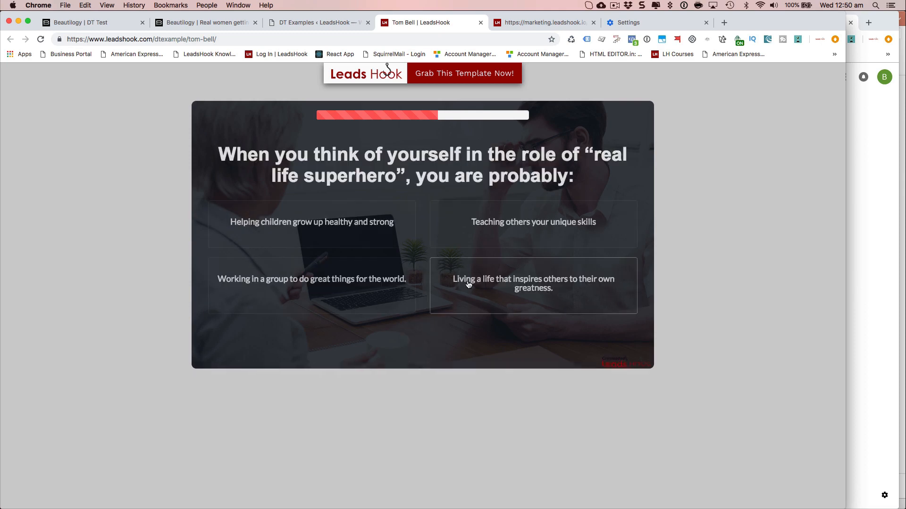
left_click(362, 215)
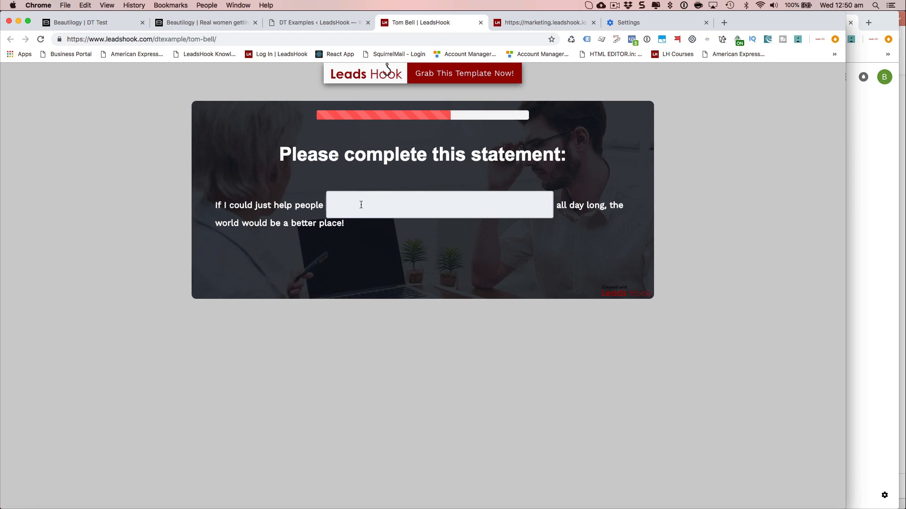
Complete the "If I could just help people" statement with "sleep" and continue.
left_click(361, 205)
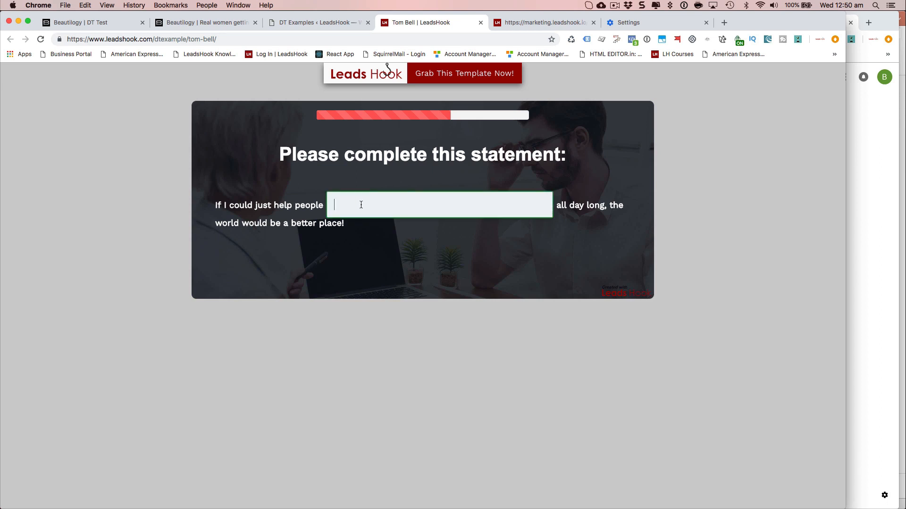
type("sleep")
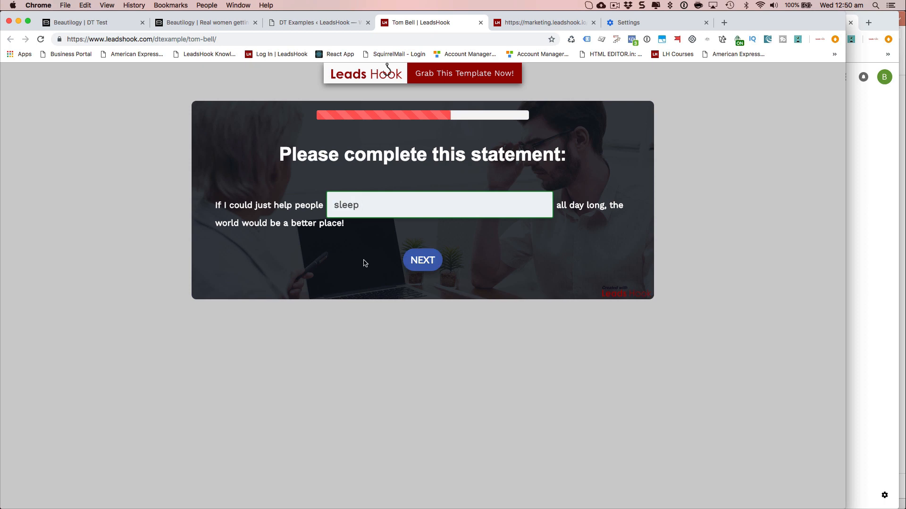
left_click(428, 262)
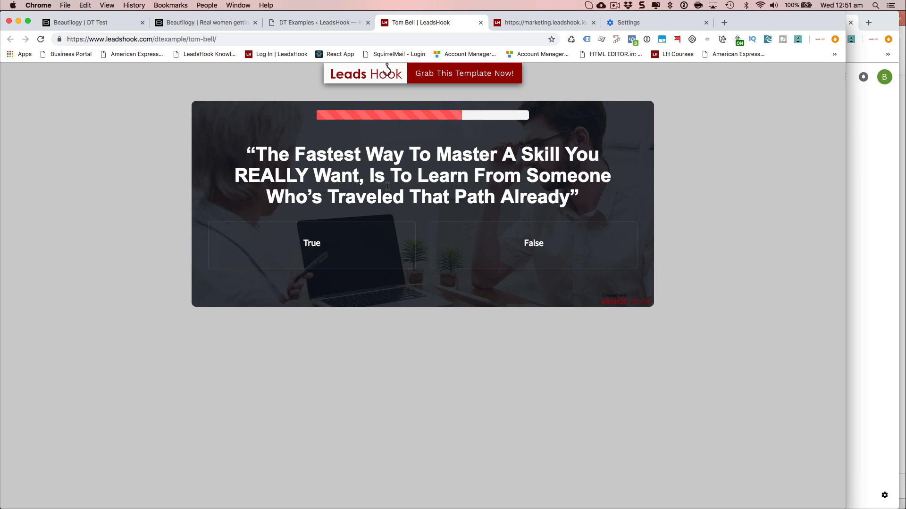
Finish the quiz by answering True to all the true/false statements and choosing the "Boomer" Generation and Great Sidekick.
left_click(380, 249)
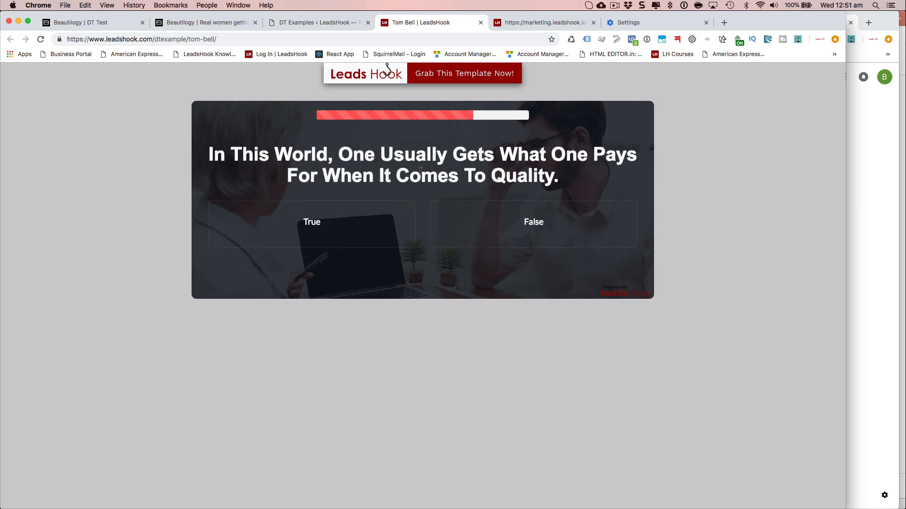
left_click(363, 240)
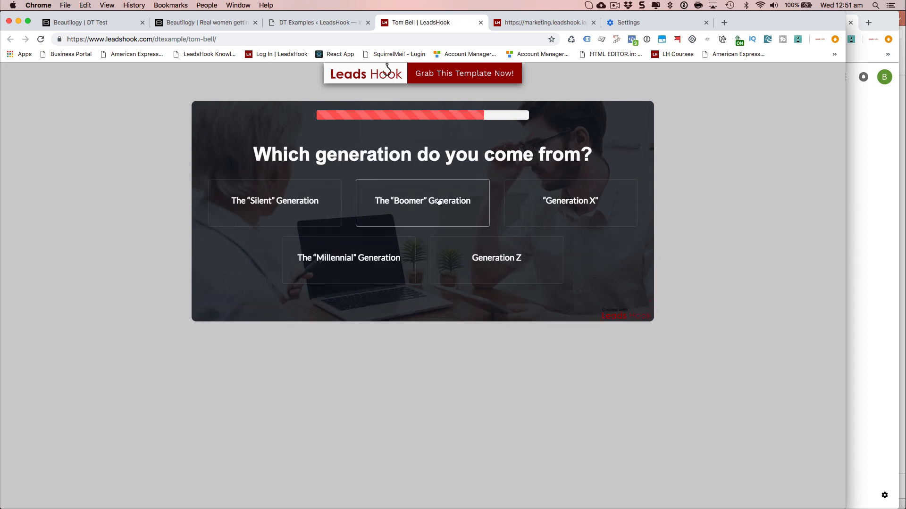
left_click(438, 202)
left_click(431, 223)
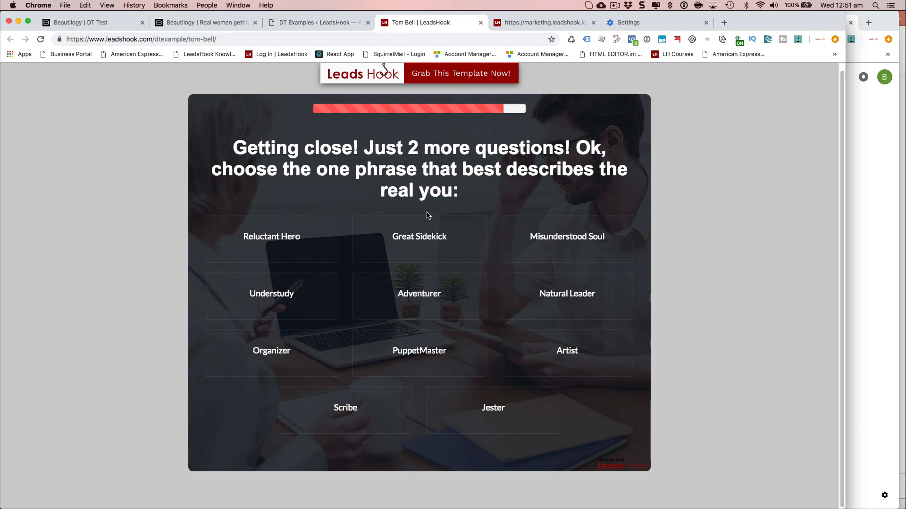
left_click(439, 240)
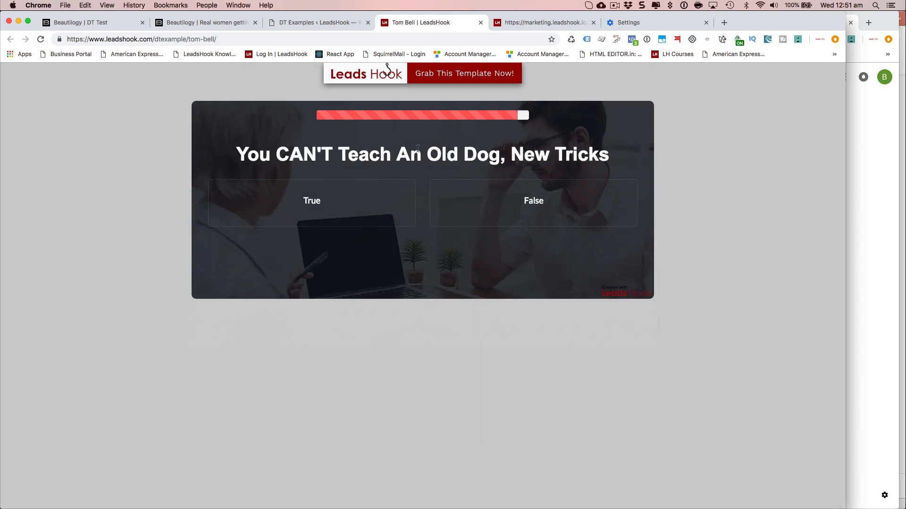
left_click(381, 193)
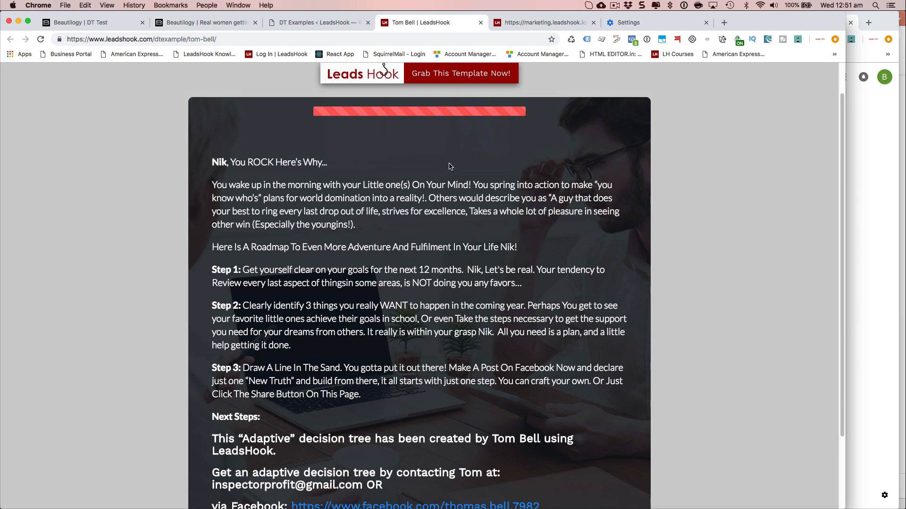
Examine the personalized results page, checking where the entered first name and the quiz answers are inserted in the text.
scroll(441, 157, "down", 1)
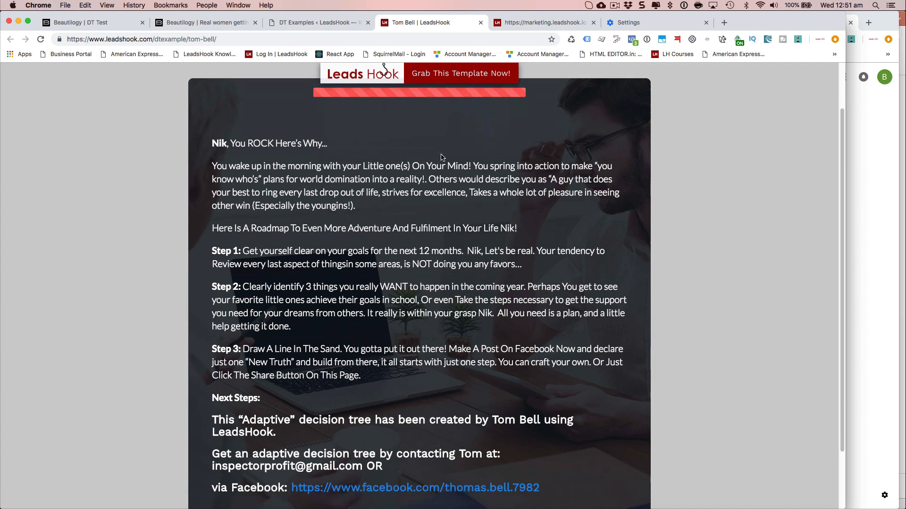
scroll(442, 157, "down", 1)
scroll(442, 158, "up", 3)
scroll(442, 158, "down", 2)
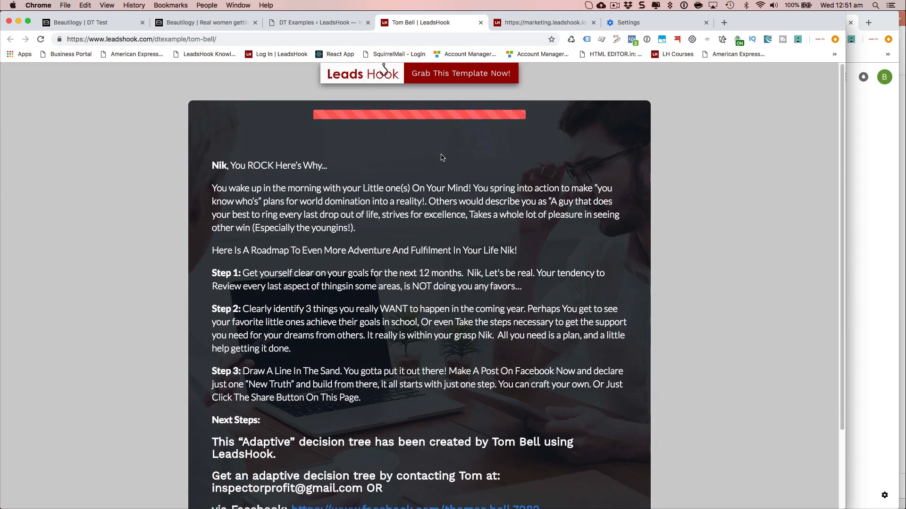
scroll(442, 158, "down", 1)
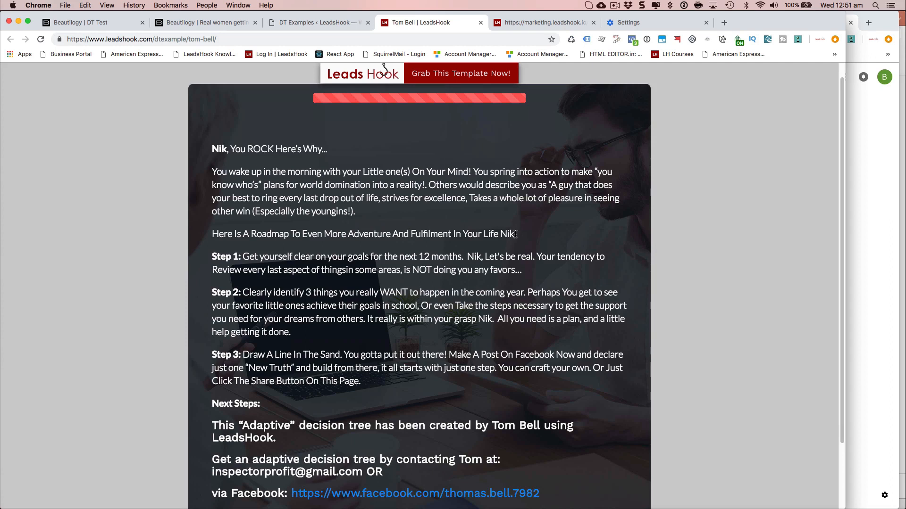
left_click_drag(515, 234, 467, 257)
scroll(357, 291, "up", 1)
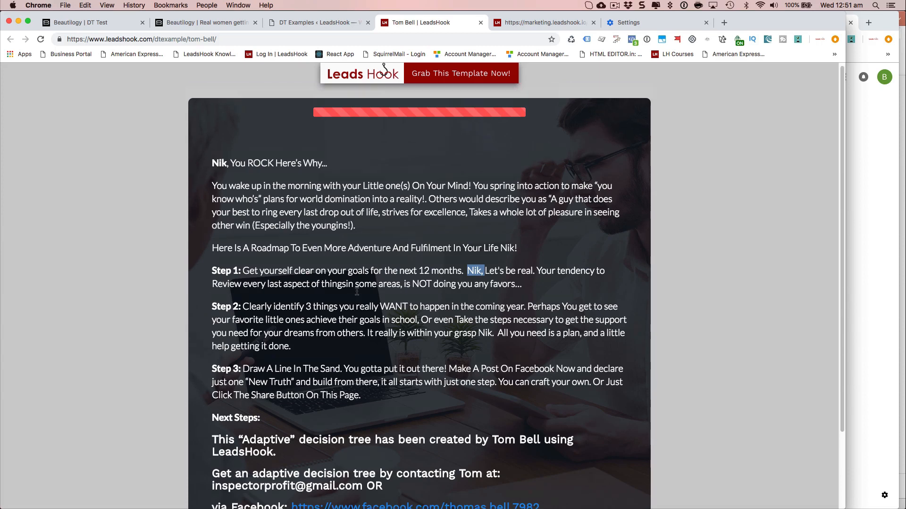
scroll(356, 291, "down", 1)
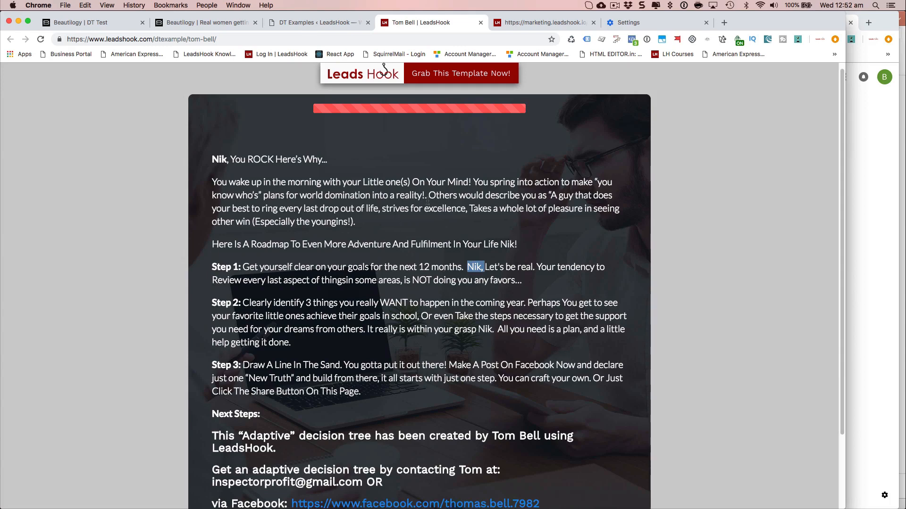
Inspect the {p10a_1} placeholder in the Results Page editor's Before Results Display text and return to the quiz results for comparison.
left_click(533, 24)
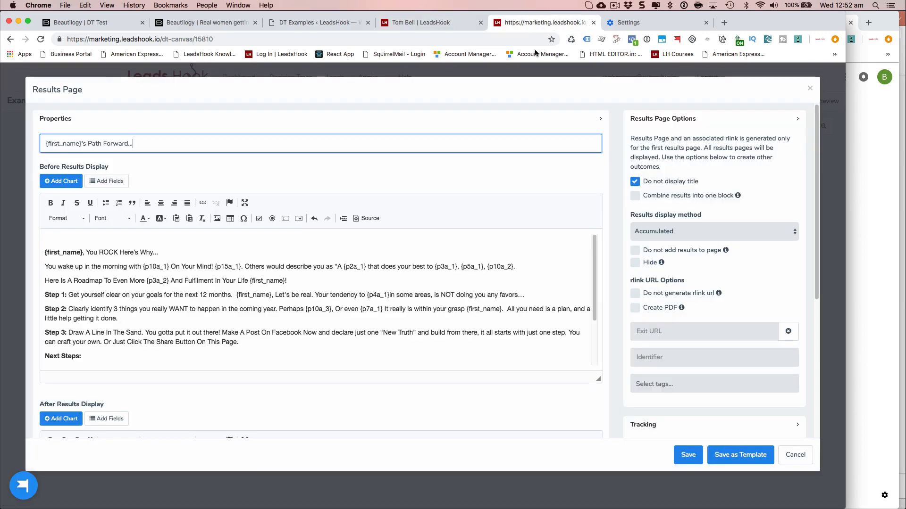
left_click(168, 267)
left_click_drag(168, 268, 143, 267)
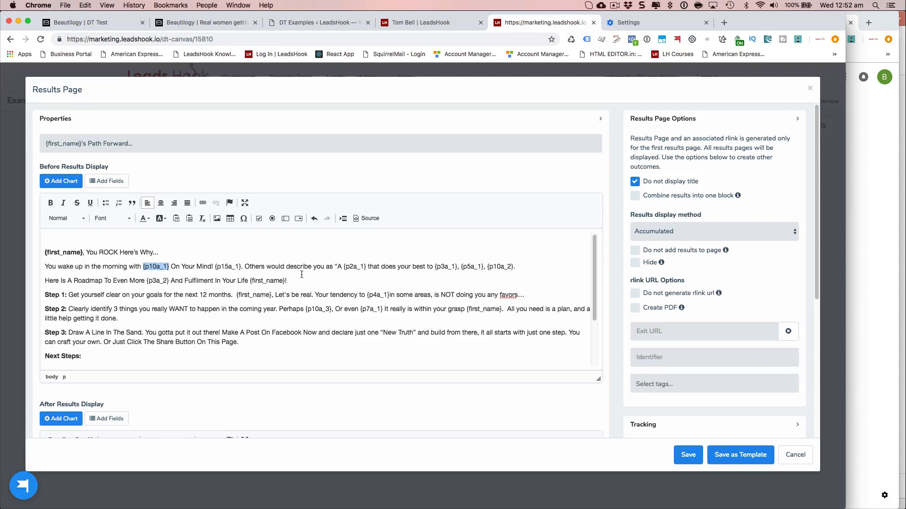
left_click(160, 267)
left_click_drag(143, 267, 170, 268)
scroll(262, 300, "down", 1)
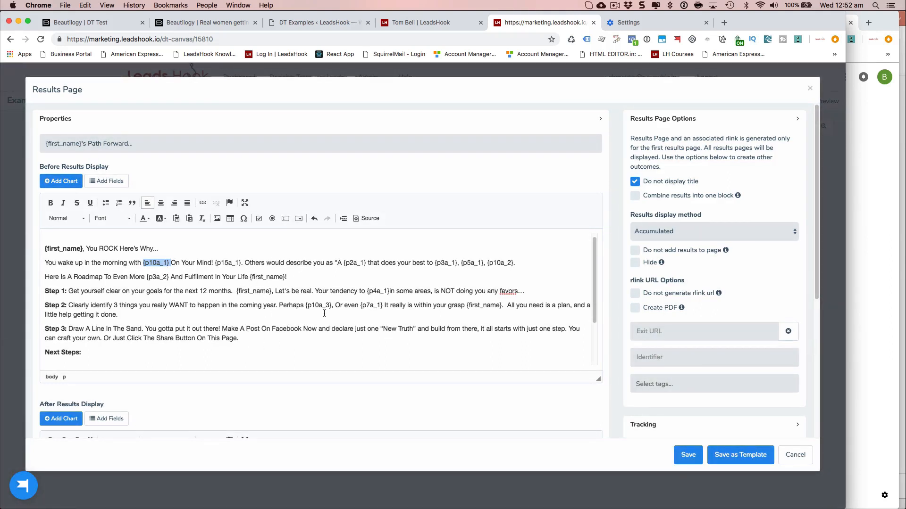
left_click(451, 23)
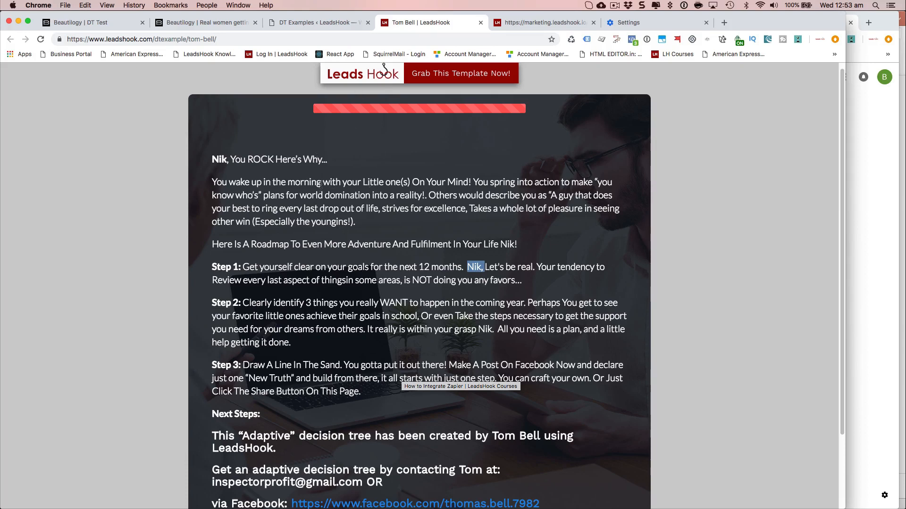
Return from the quiz results to the Results Page editor, look over its text and options, and close it without saving.
left_click(326, 206)
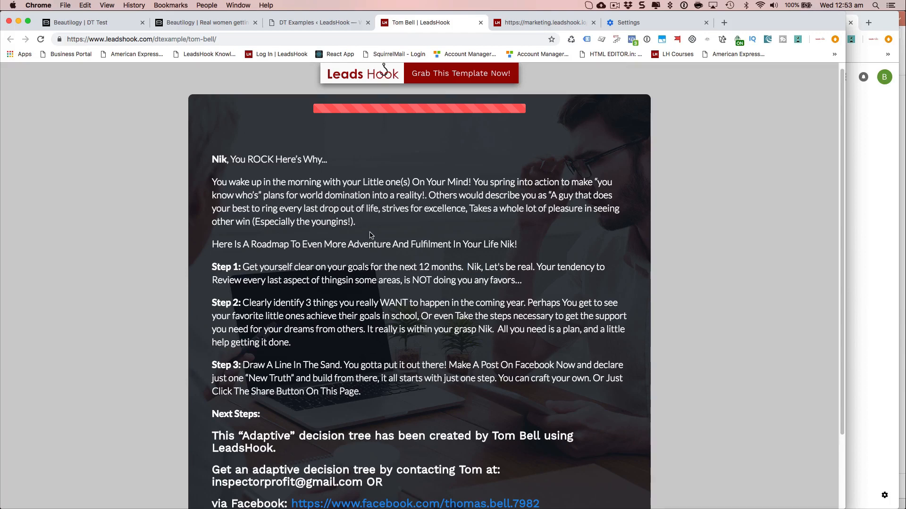
scroll(370, 235, "up", 1)
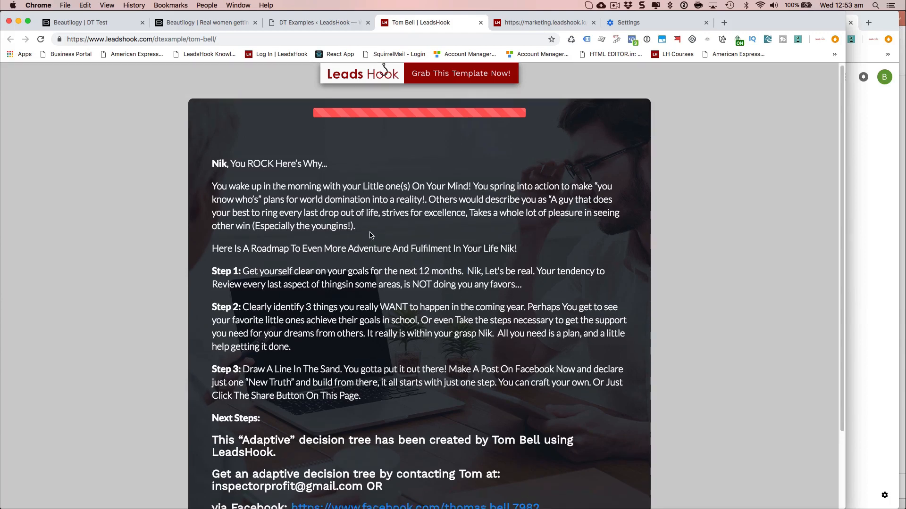
left_click(534, 22)
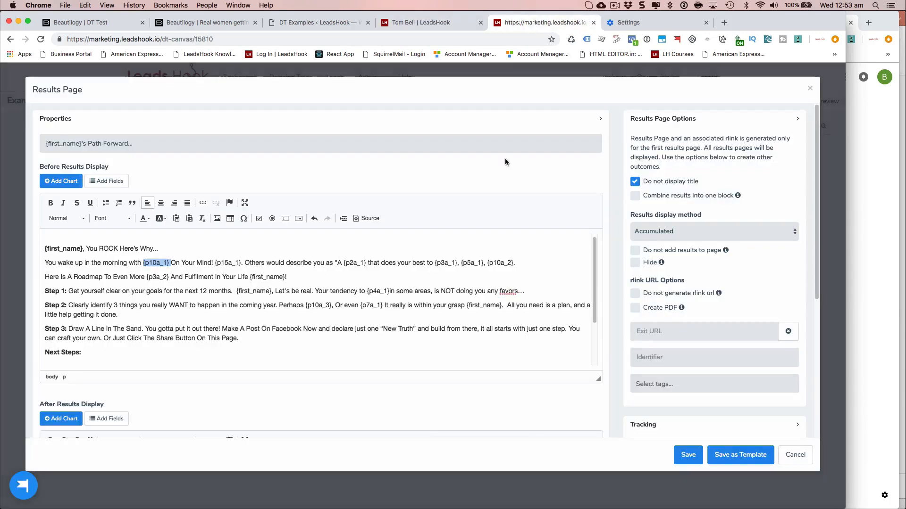
scroll(620, 296, "down", 5)
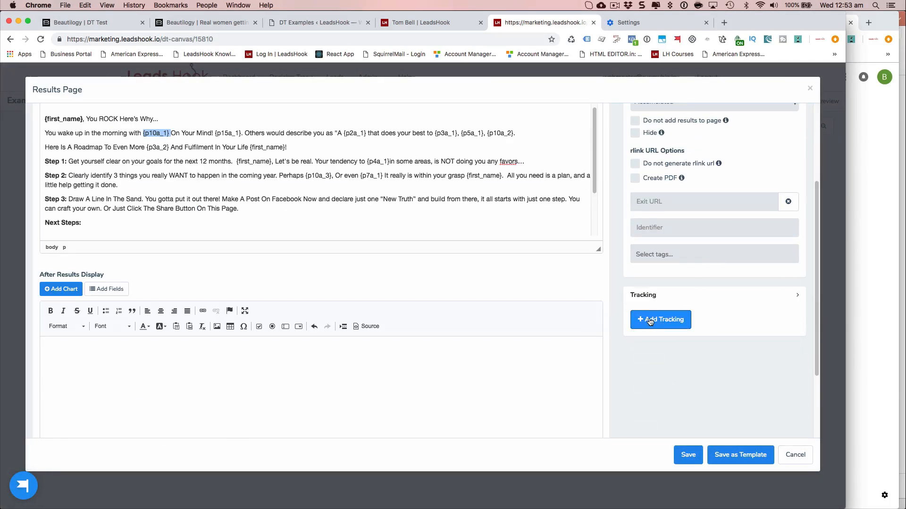
left_click(795, 455)
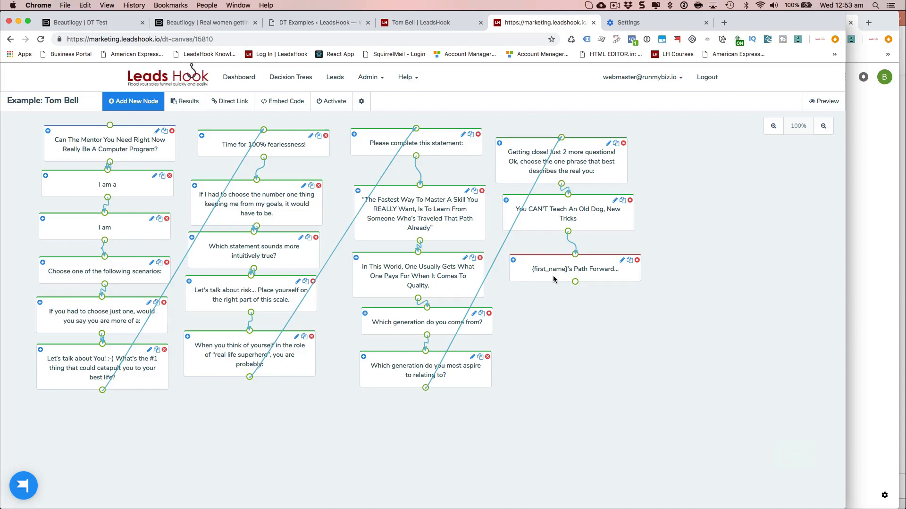
Inspect the decision tree's Tracking settings with their global and integration scripts, and close them without saving.
left_click(362, 101)
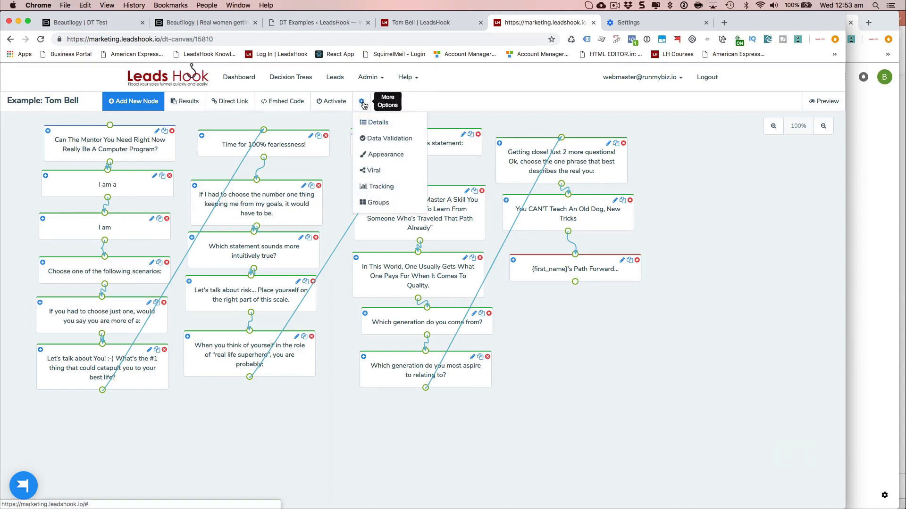
left_click(379, 185)
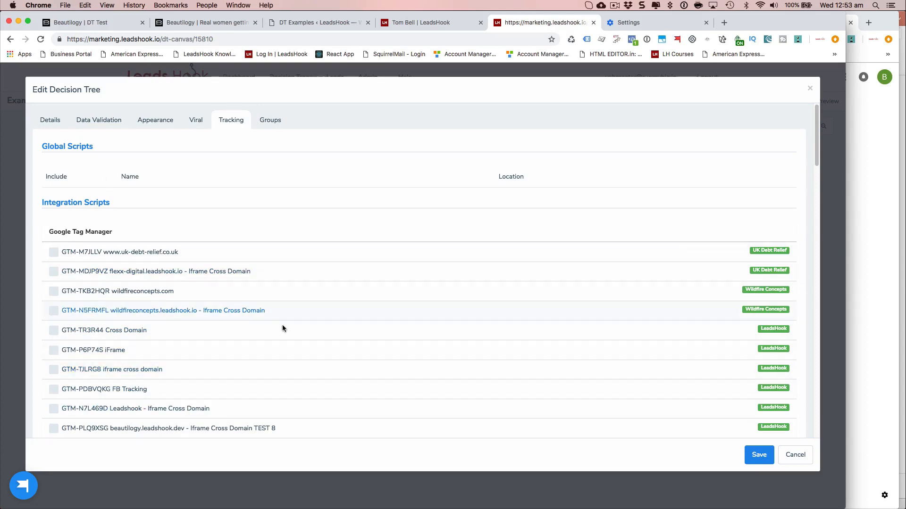
left_click(797, 456)
left_click(796, 456)
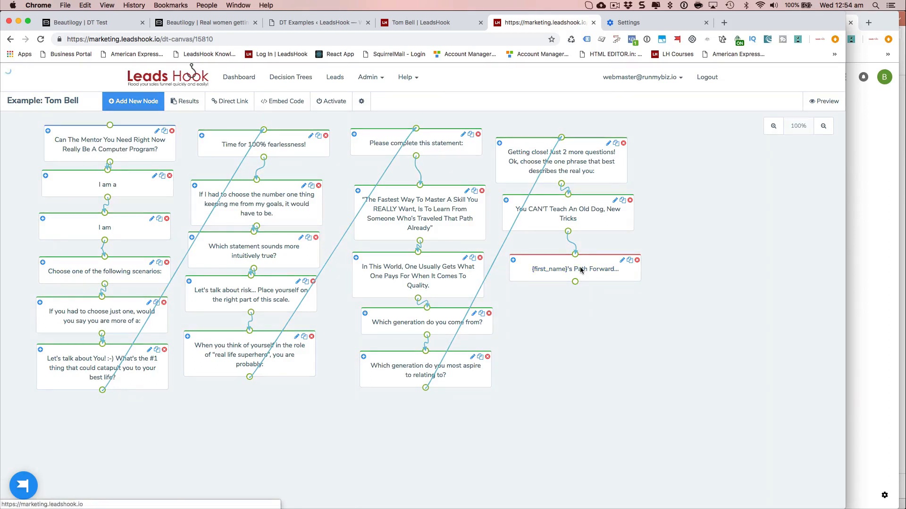
Review the placeholders in the "{first_name}'s Path Forward..." results node and close it without saving.
left_click(570, 271)
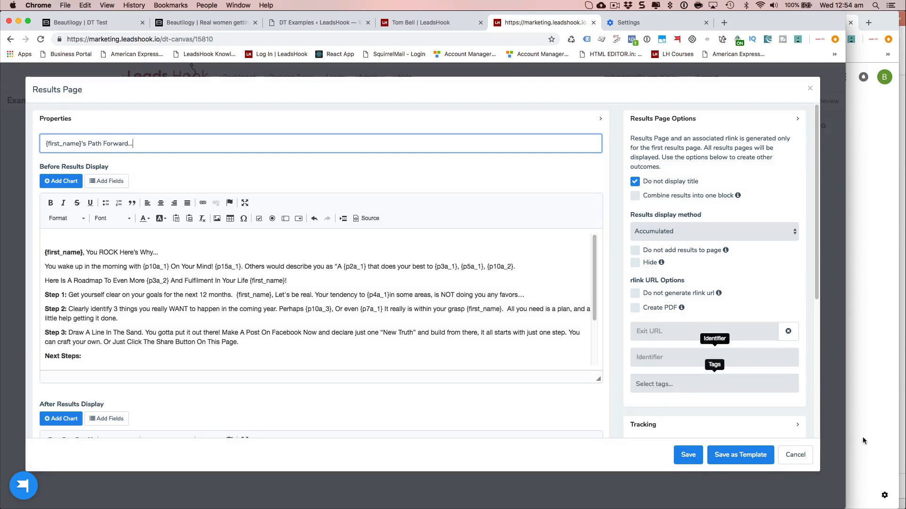
left_click(796, 455)
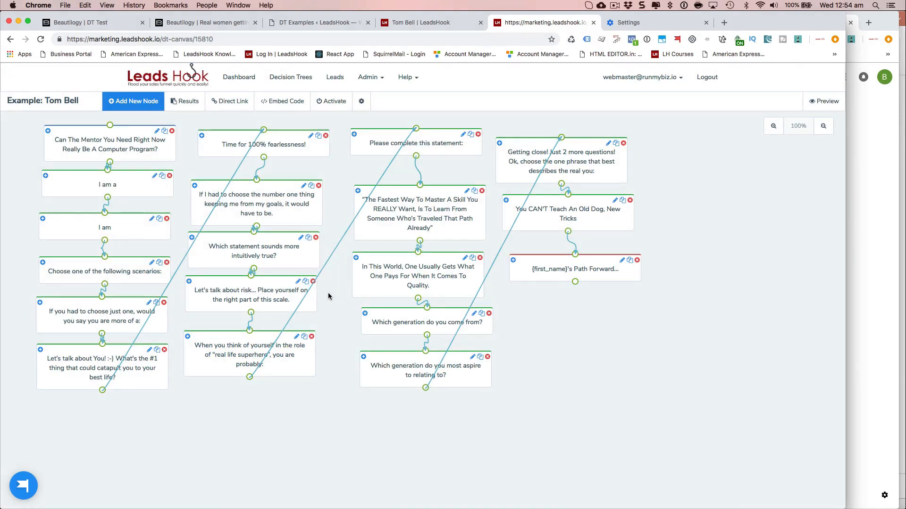
Examine the answers and their p10a_1, p10a_2 and p10a_3 custom fields in the "real life superhero" question.
left_click(245, 362)
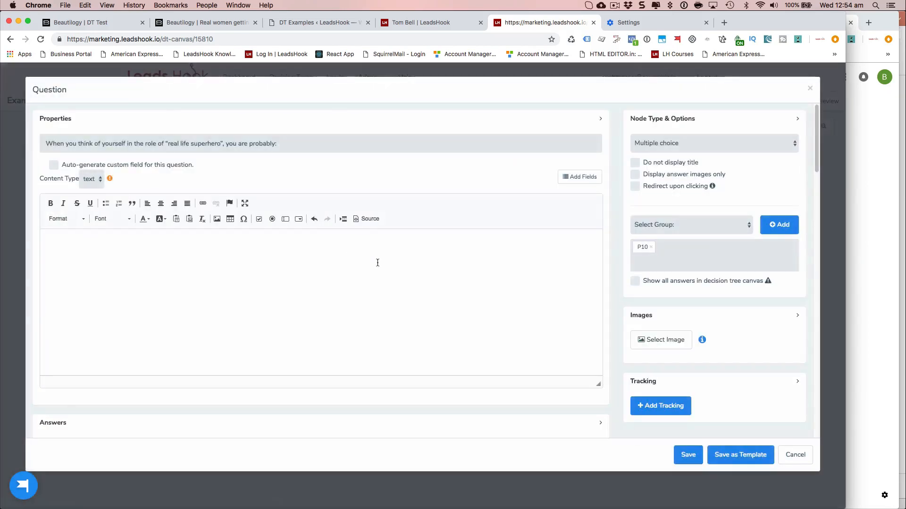
scroll(385, 244, "down", 8)
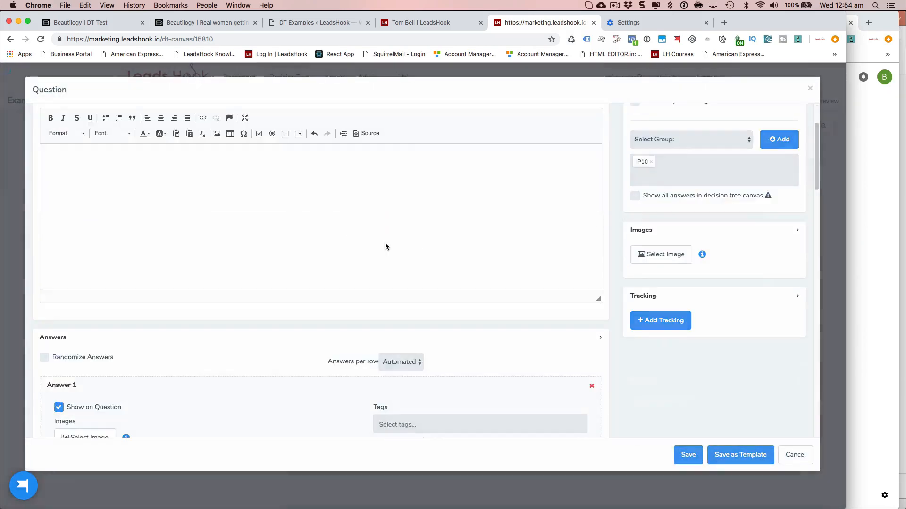
scroll(344, 247, "down", 5)
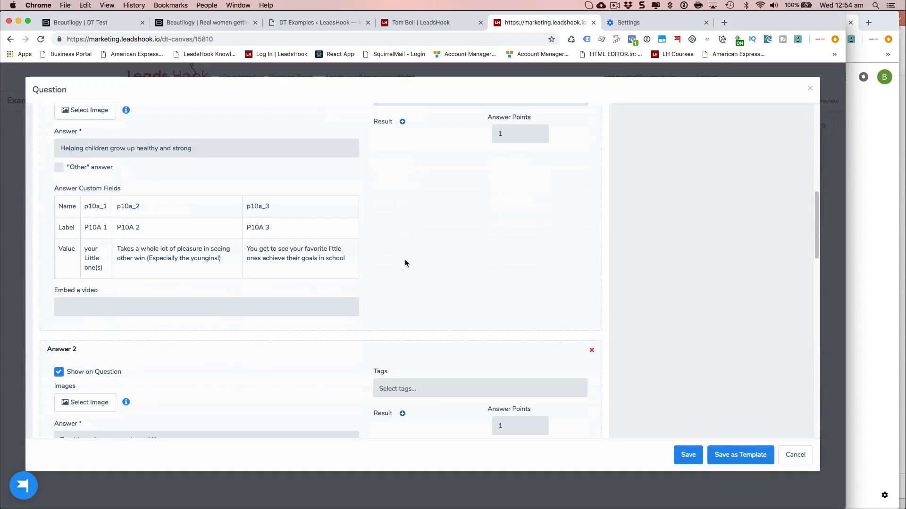
scroll(404, 263, "up", 3)
scroll(405, 263, "down", 6)
scroll(404, 260, "down", 15)
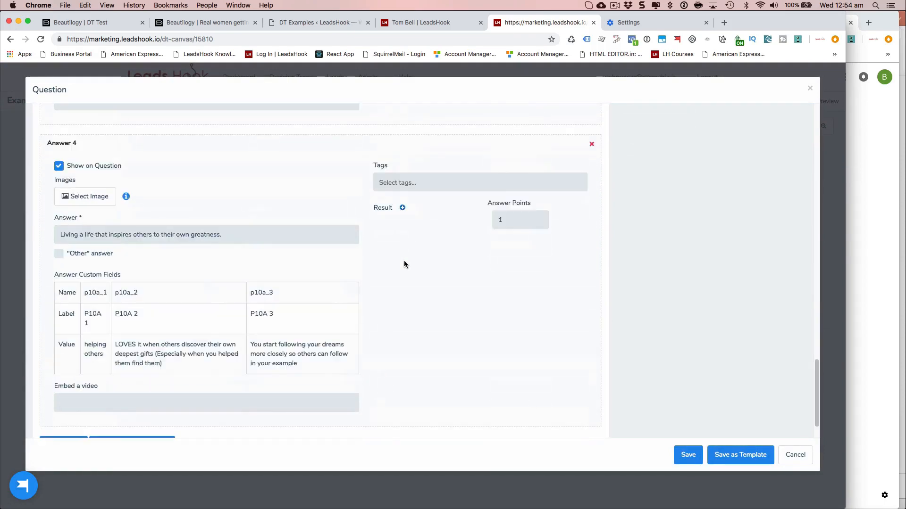
Compare the custom field values of all four answers in the Add Answer Custom Fields table, and close the question without saving.
left_click(149, 400)
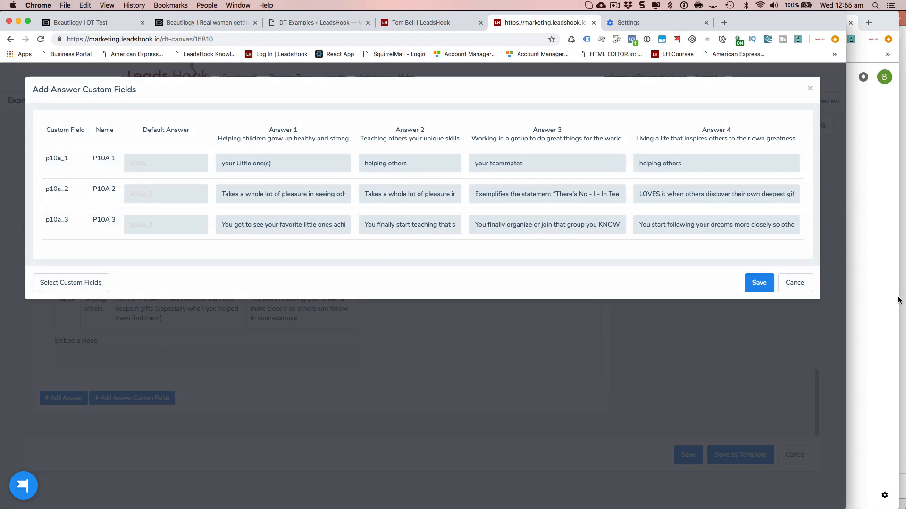
left_click(795, 283)
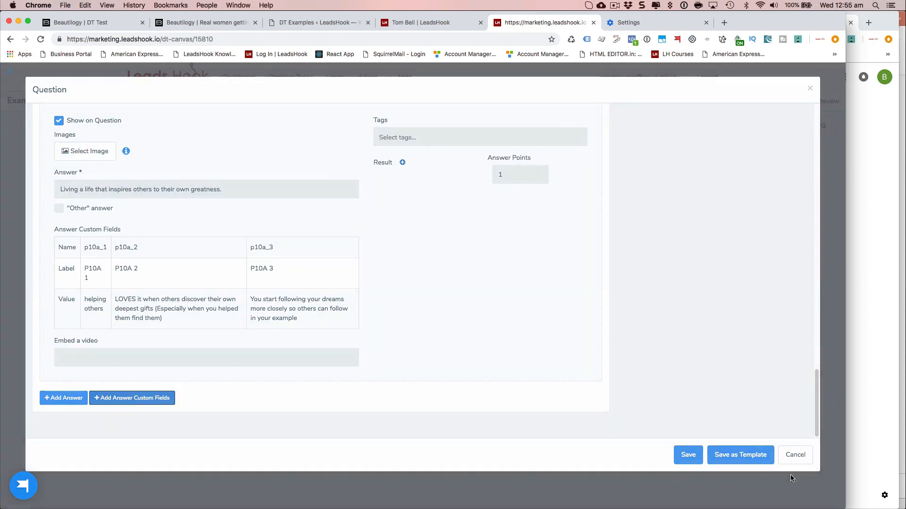
left_click(795, 455)
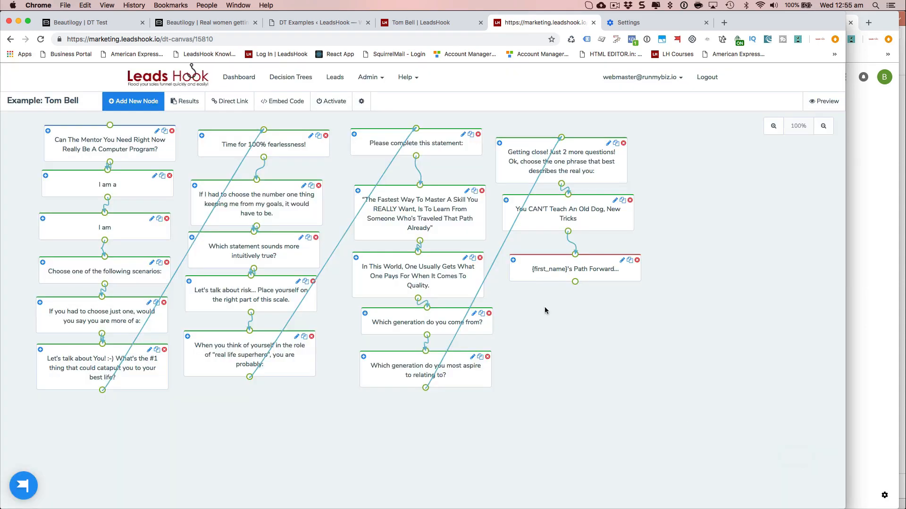
Inspect the {p10a_3} placeholder in the results node's Step 2 text, compare it with the quiz results, and close the editor without saving.
left_click(571, 269)
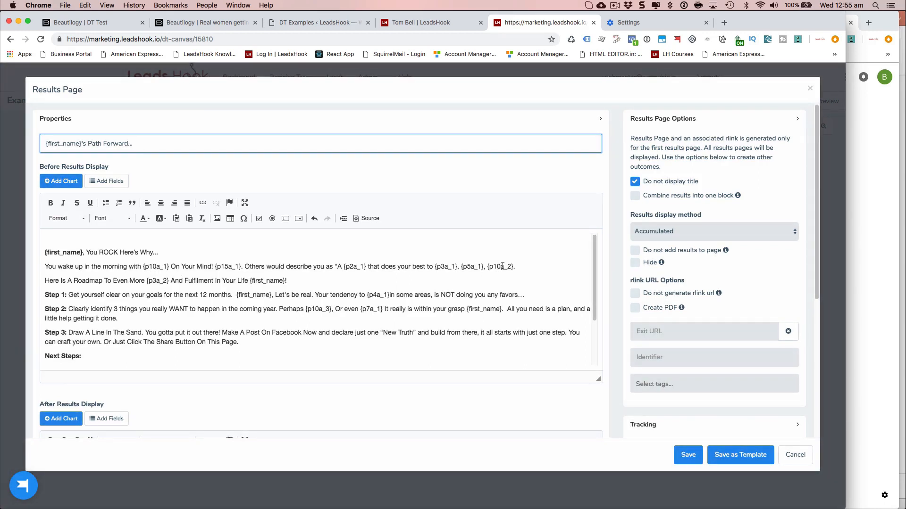
scroll(305, 331, "down", 3)
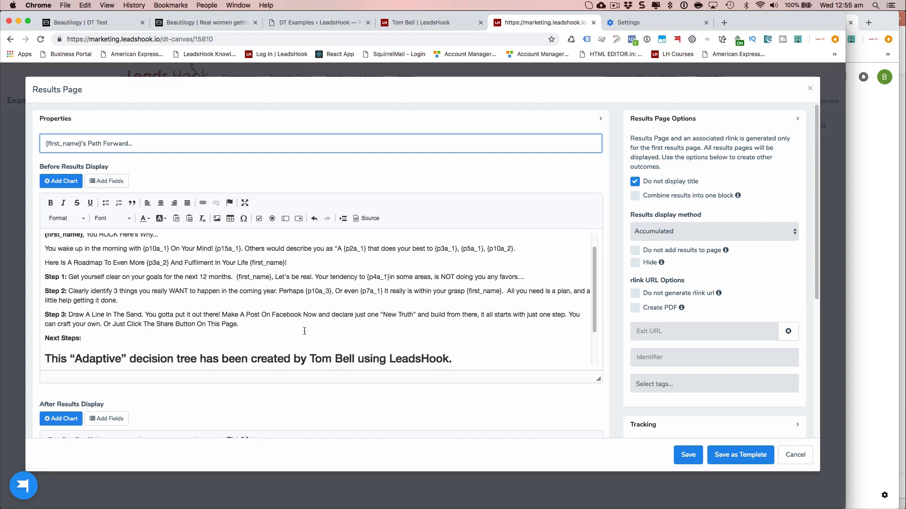
scroll(304, 331, "up", 3)
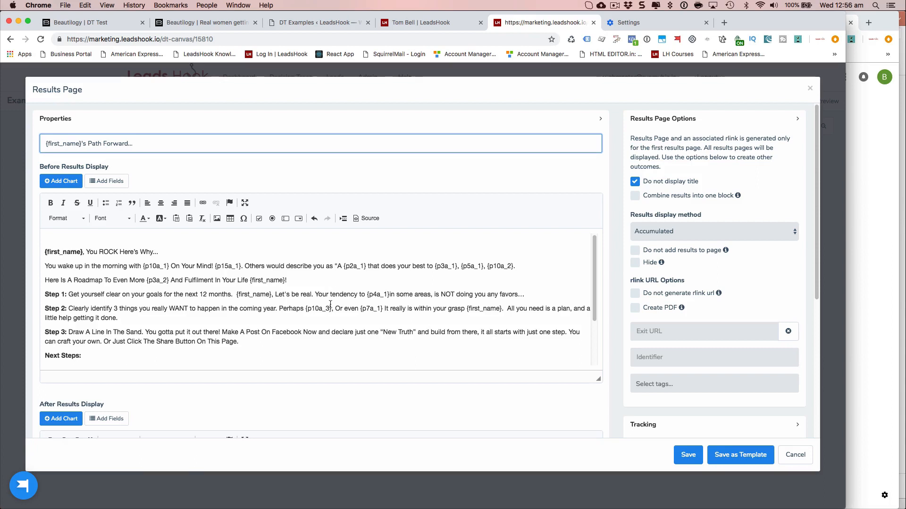
left_click_drag(331, 309, 305, 310)
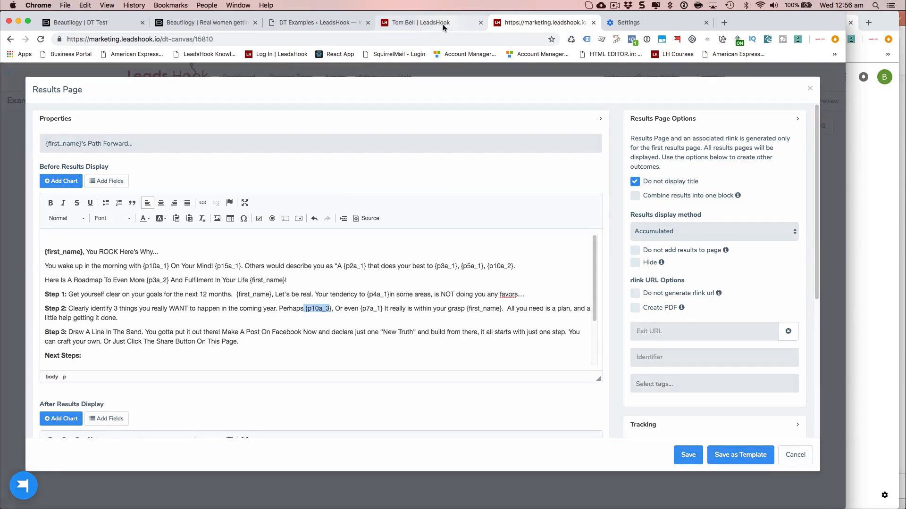
left_click(444, 25)
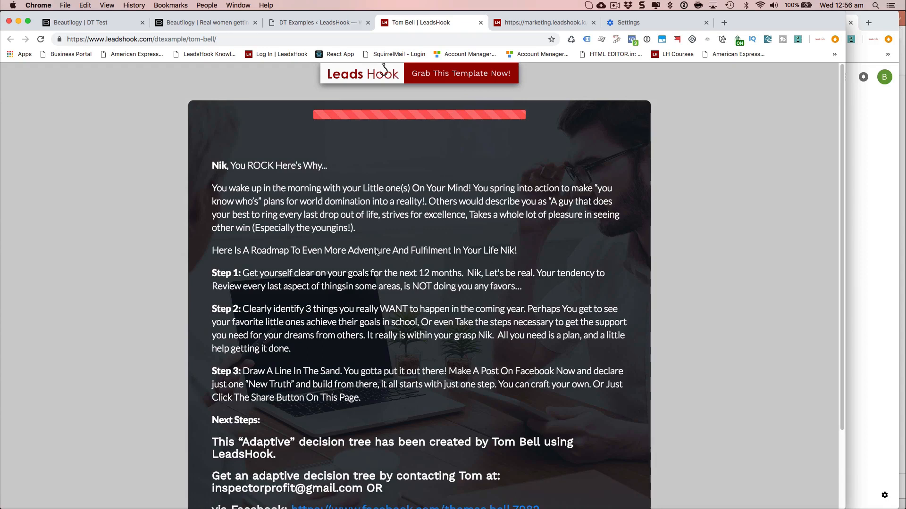
left_click(542, 22)
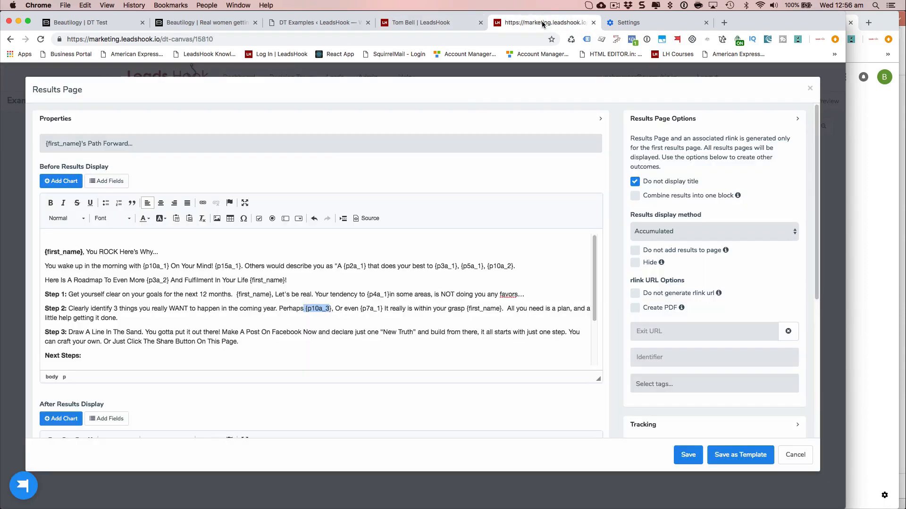
left_click(795, 455)
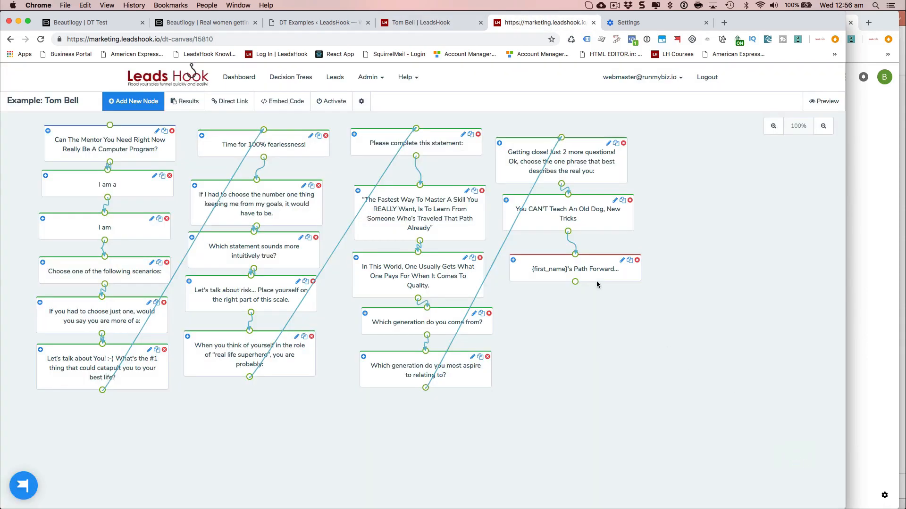
Reopen the "real life superhero" question and check the p10a_3 values in its Add Answer Custom Fields table.
left_click(255, 354)
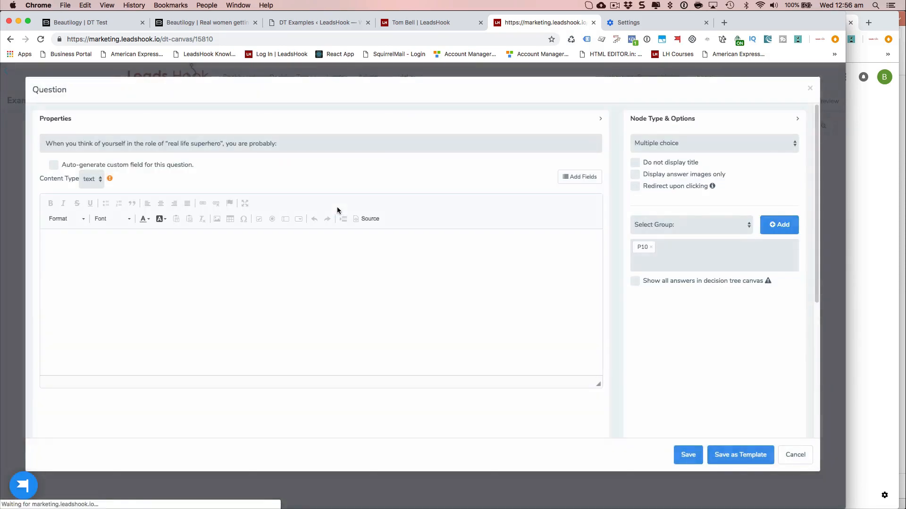
scroll(359, 304, "down", 20)
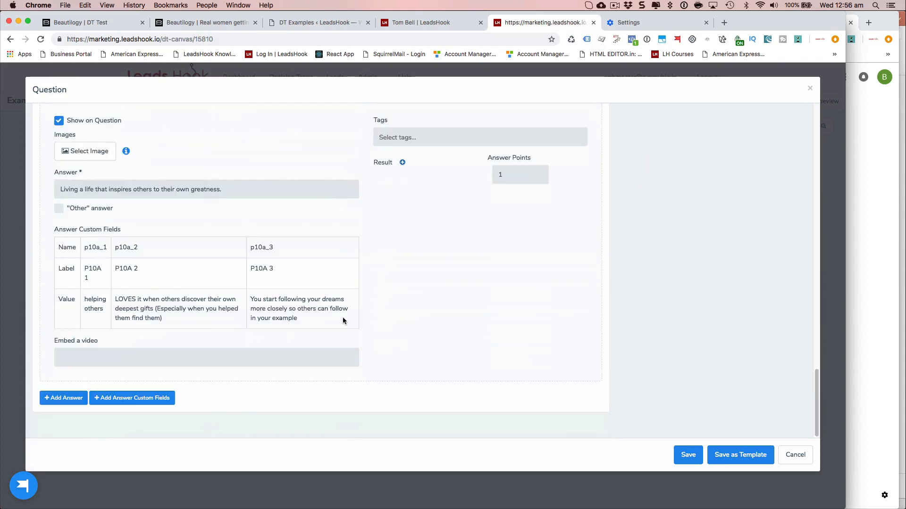
left_click(130, 398)
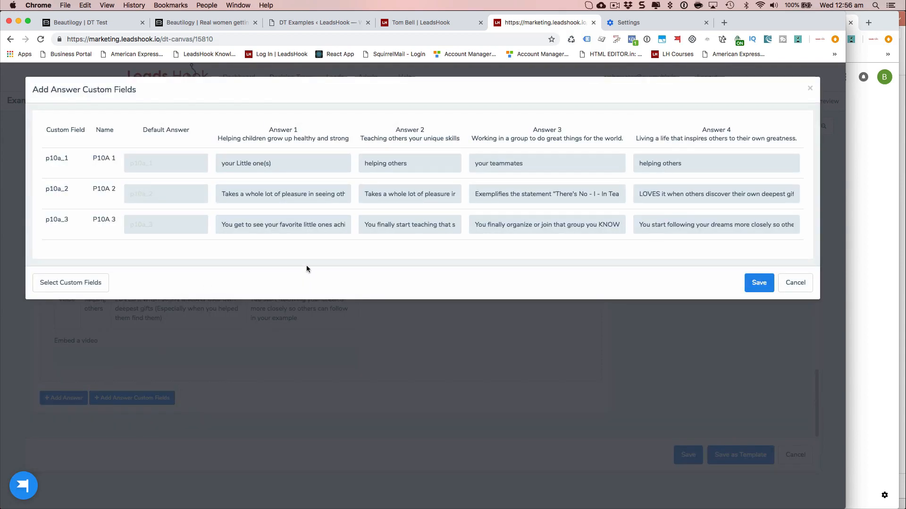
left_click(435, 327)
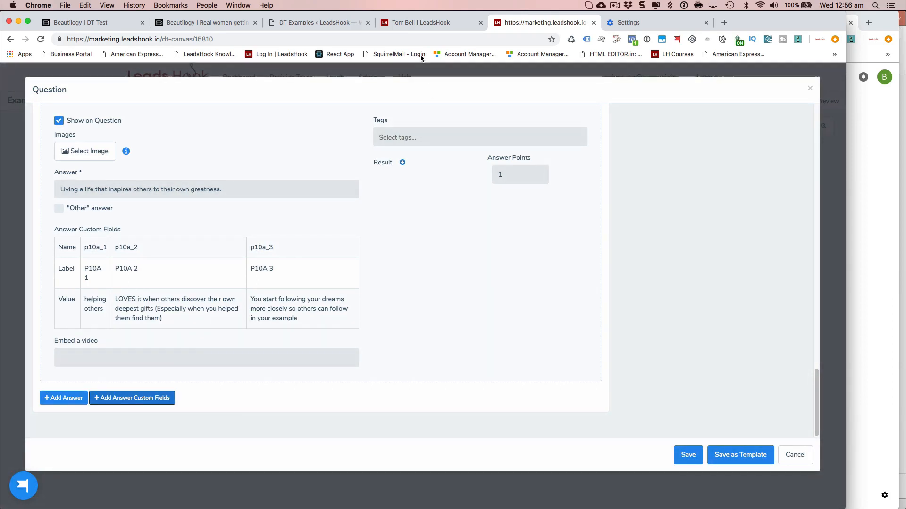
Switch to the quiz results page and highlight the personalized text from the greeting through the end of Step 3.
left_click(418, 23)
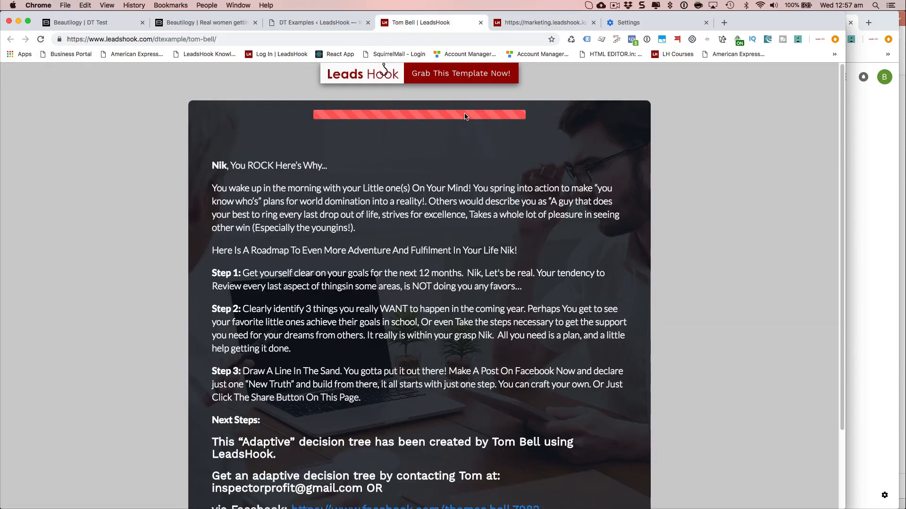
scroll(370, 244, "down", 1)
scroll(371, 244, "up", 1)
left_click_drag(212, 165, 469, 402)
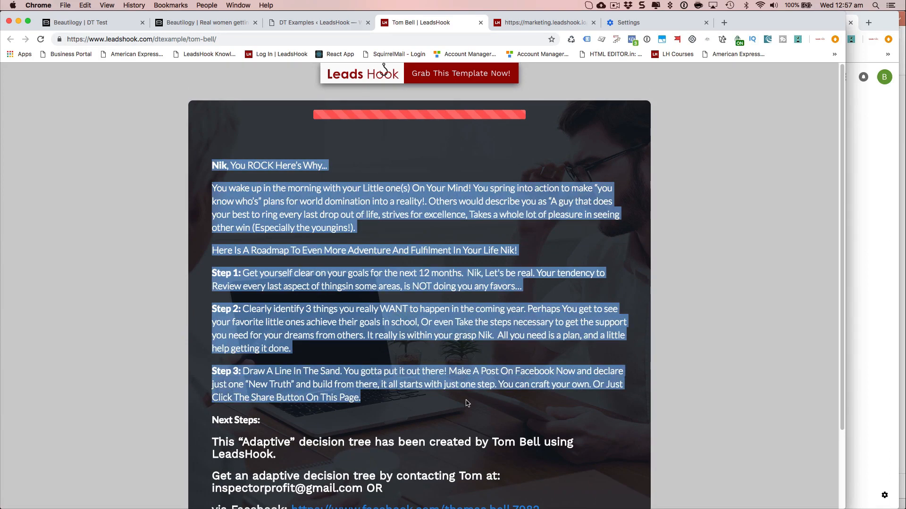